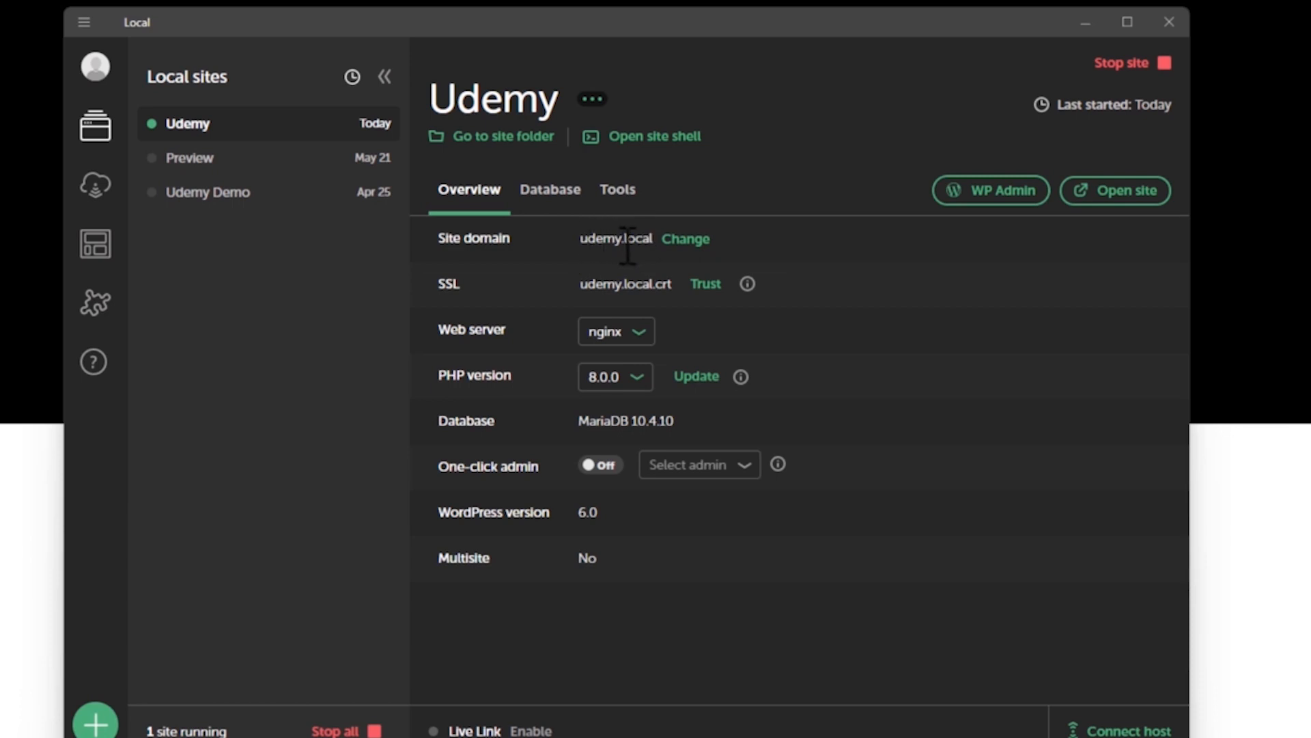
View the dialog for changing the Udemy site's domain and leave it without entering a new one.
drag(652, 239, 586, 239)
click(601, 240)
click(692, 248)
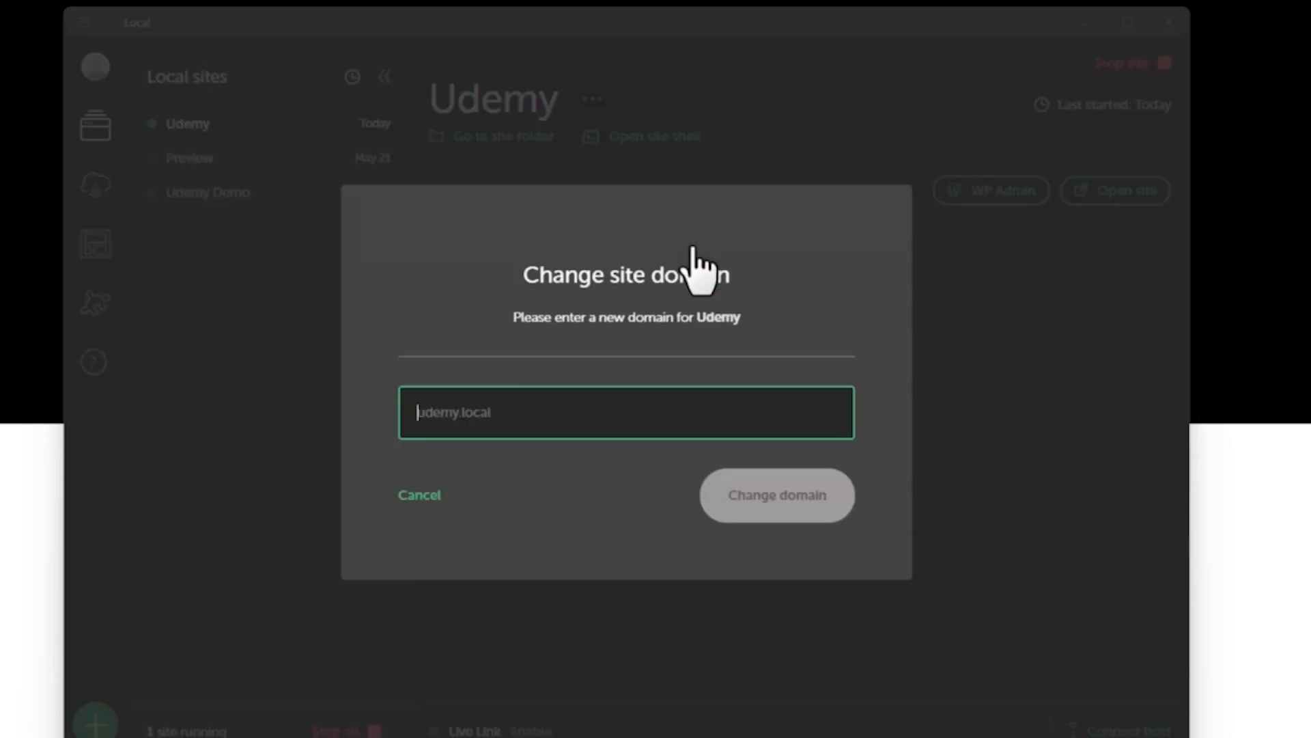
click(414, 497)
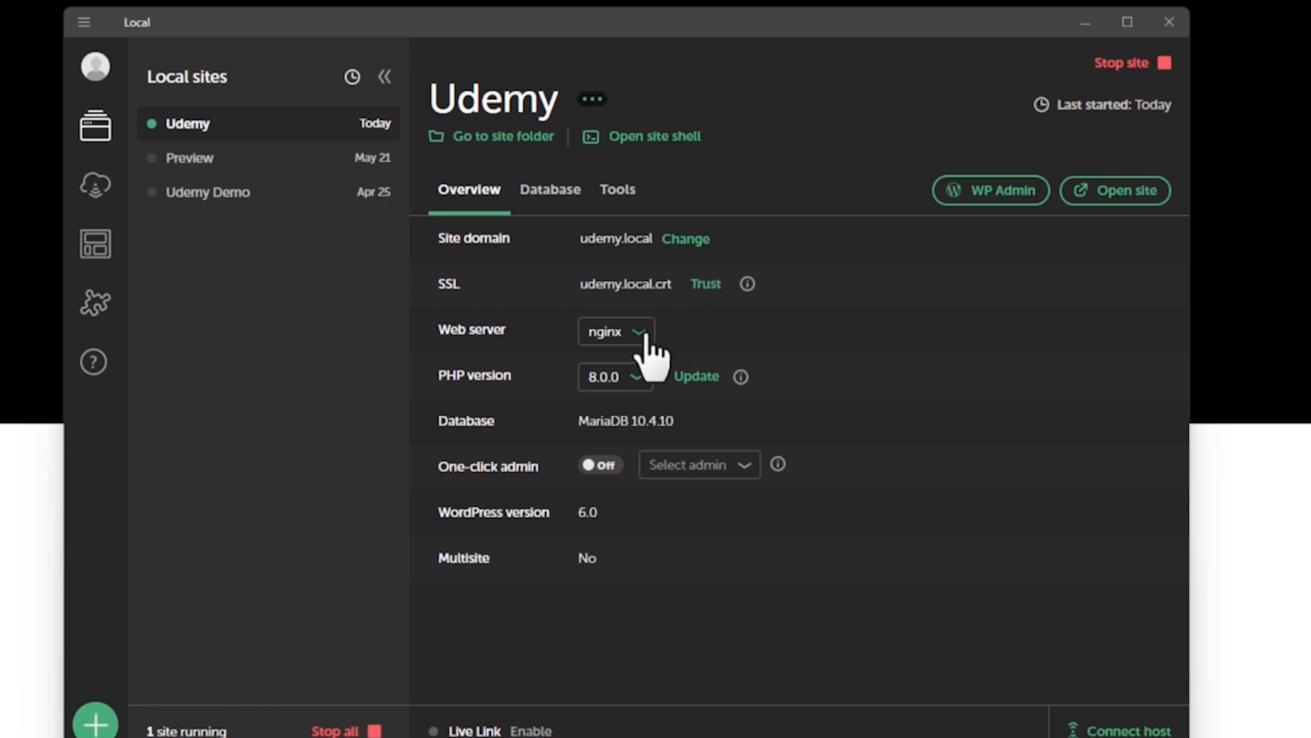
Check which web servers and PHP versions are available for the Udemy site, keeping nginx and the current PHP version.
click(622, 335)
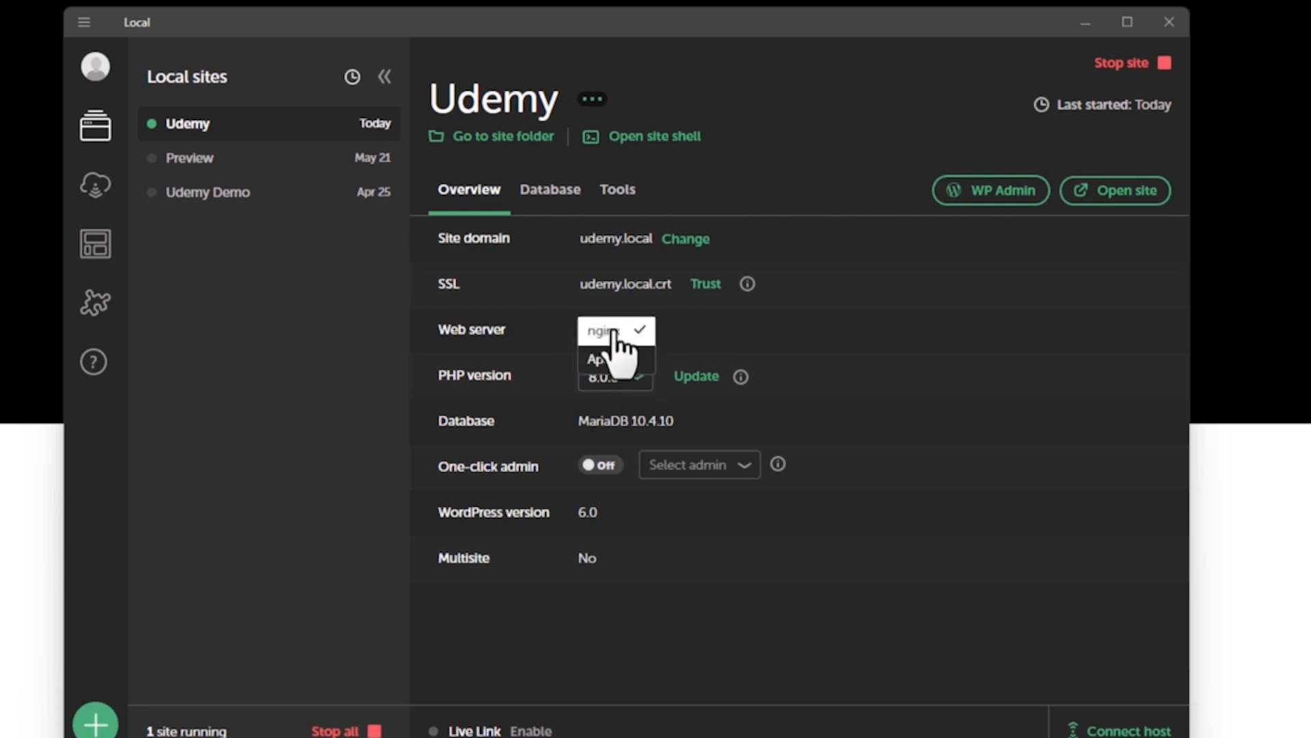
click(608, 333)
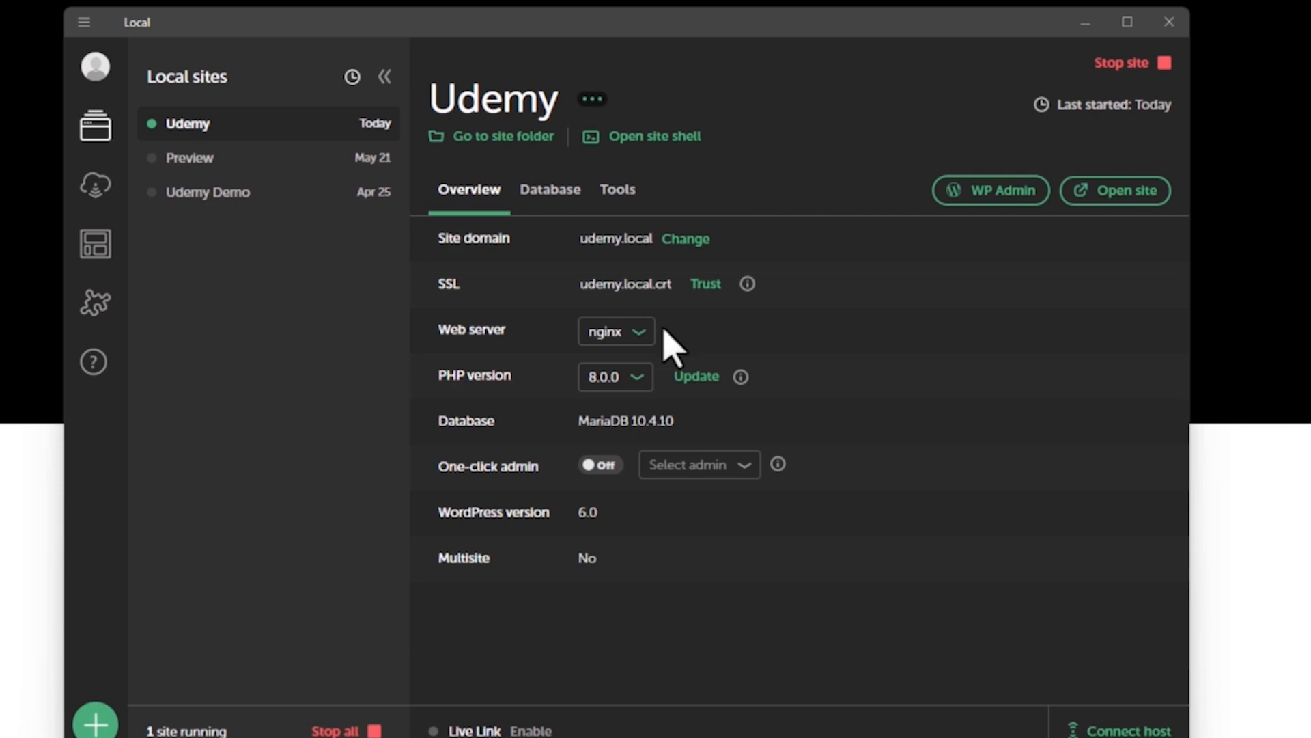
click(643, 387)
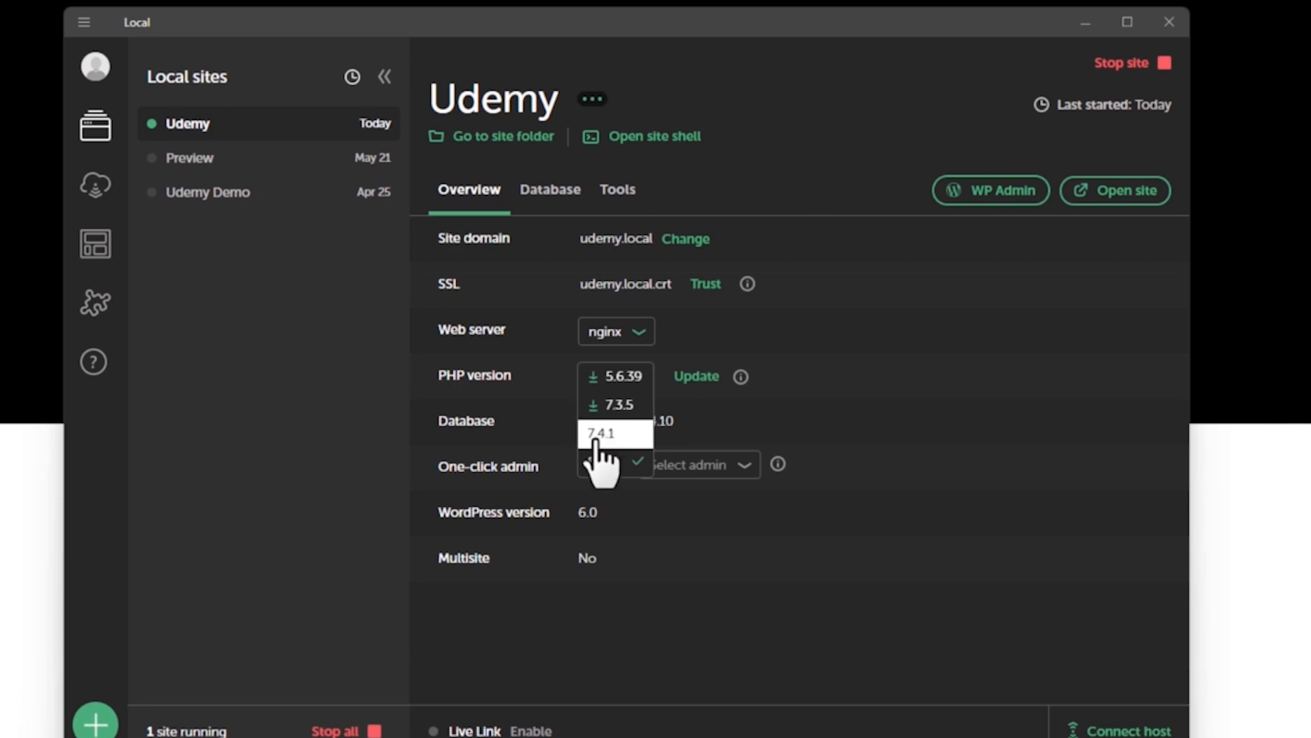
click(689, 334)
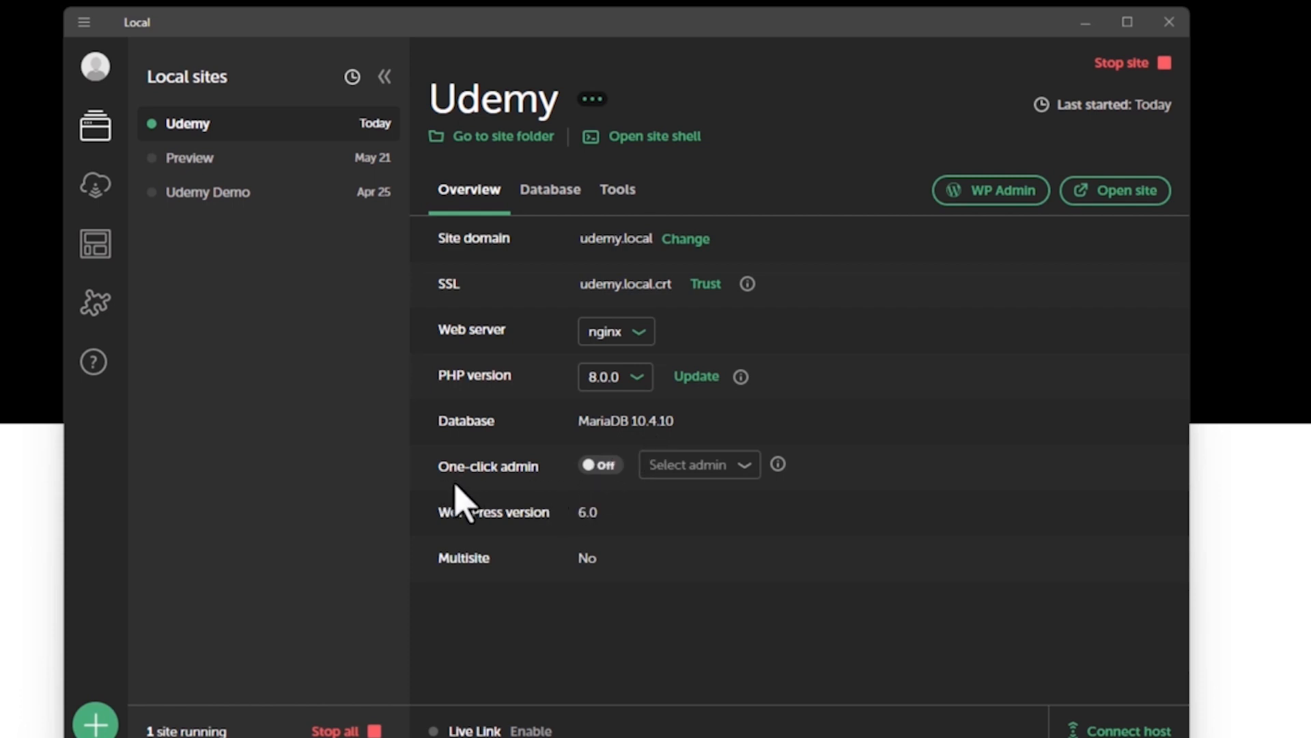
Turn on one-click admin for the Udemy site.
click(605, 488)
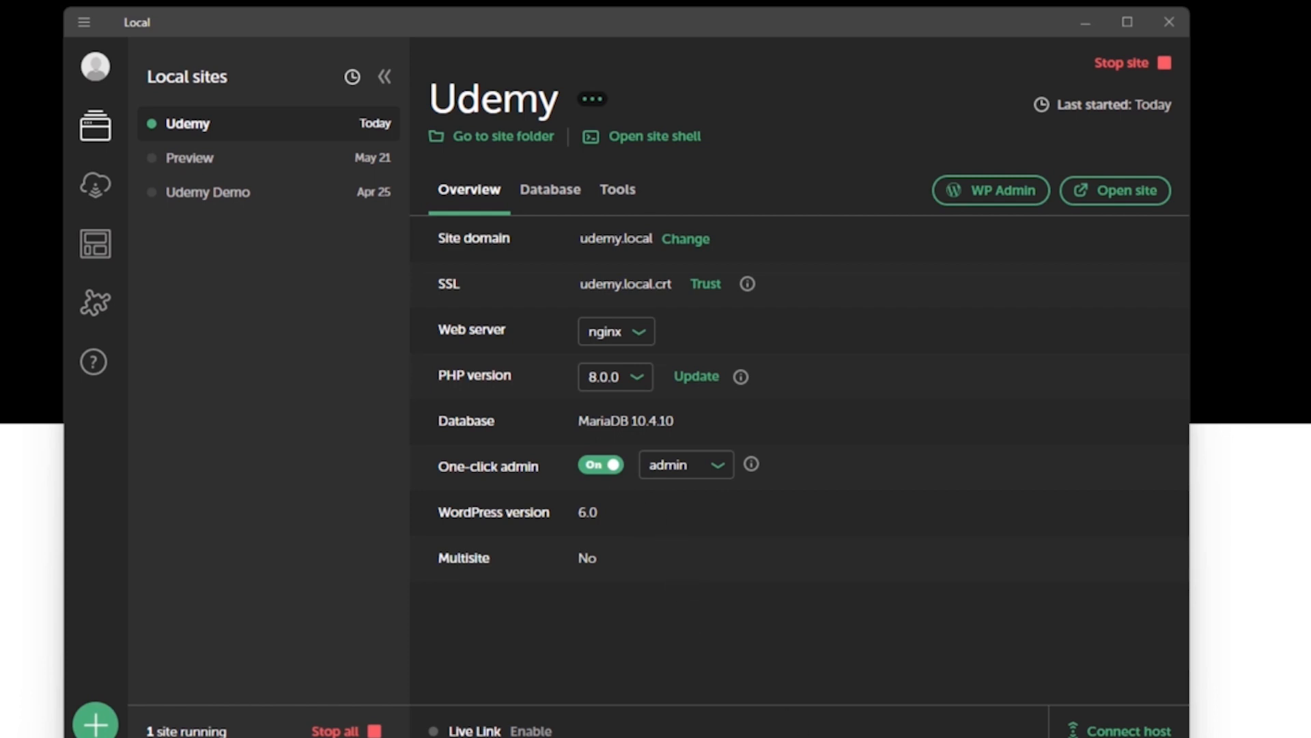
View the Udemy site's database connection details, open the database in Adminer and enlarge the page.
click(550, 205)
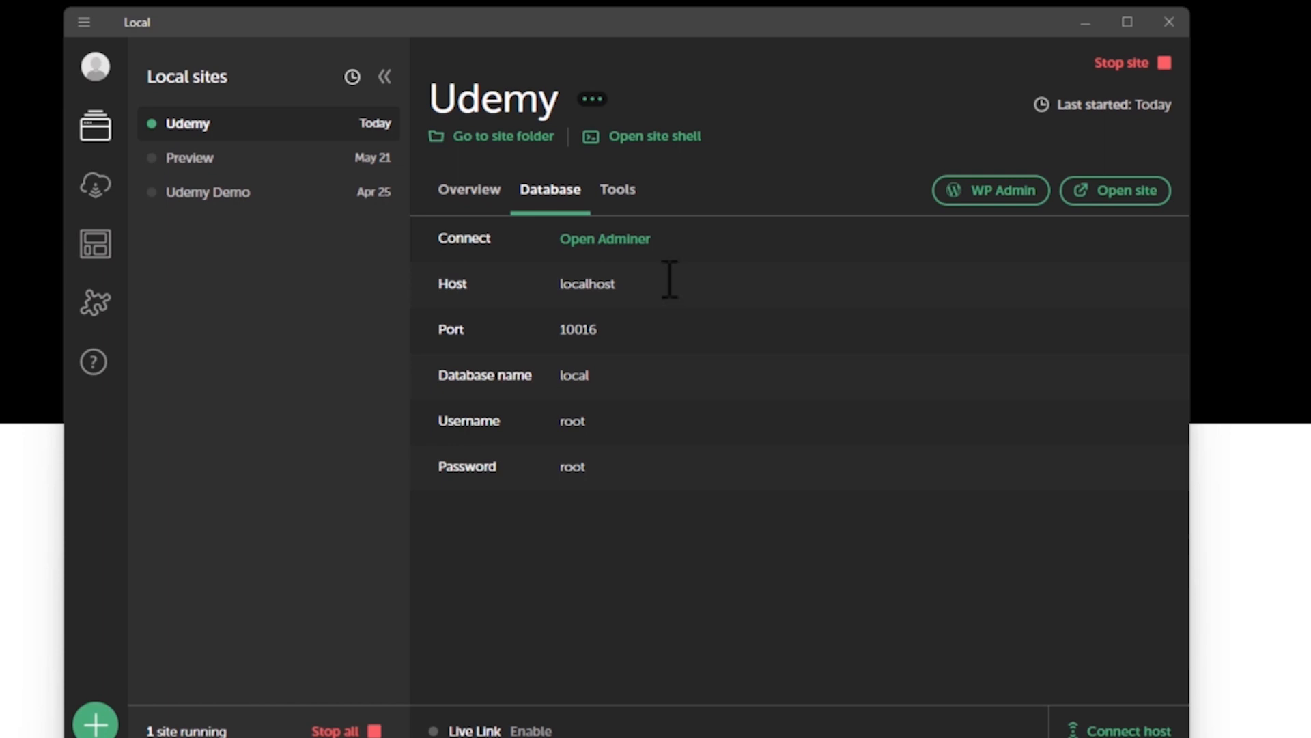
click(599, 250)
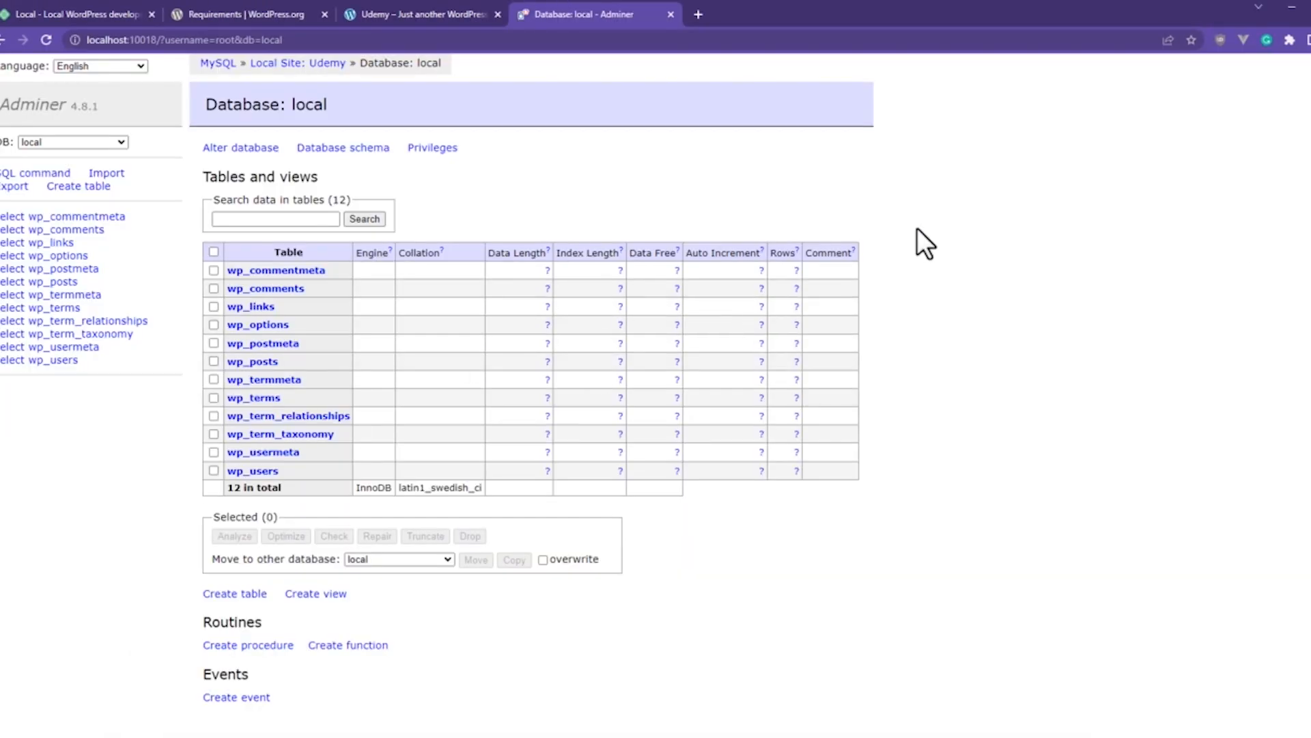
key(ctrl+plus)
key(ctrl+plus)
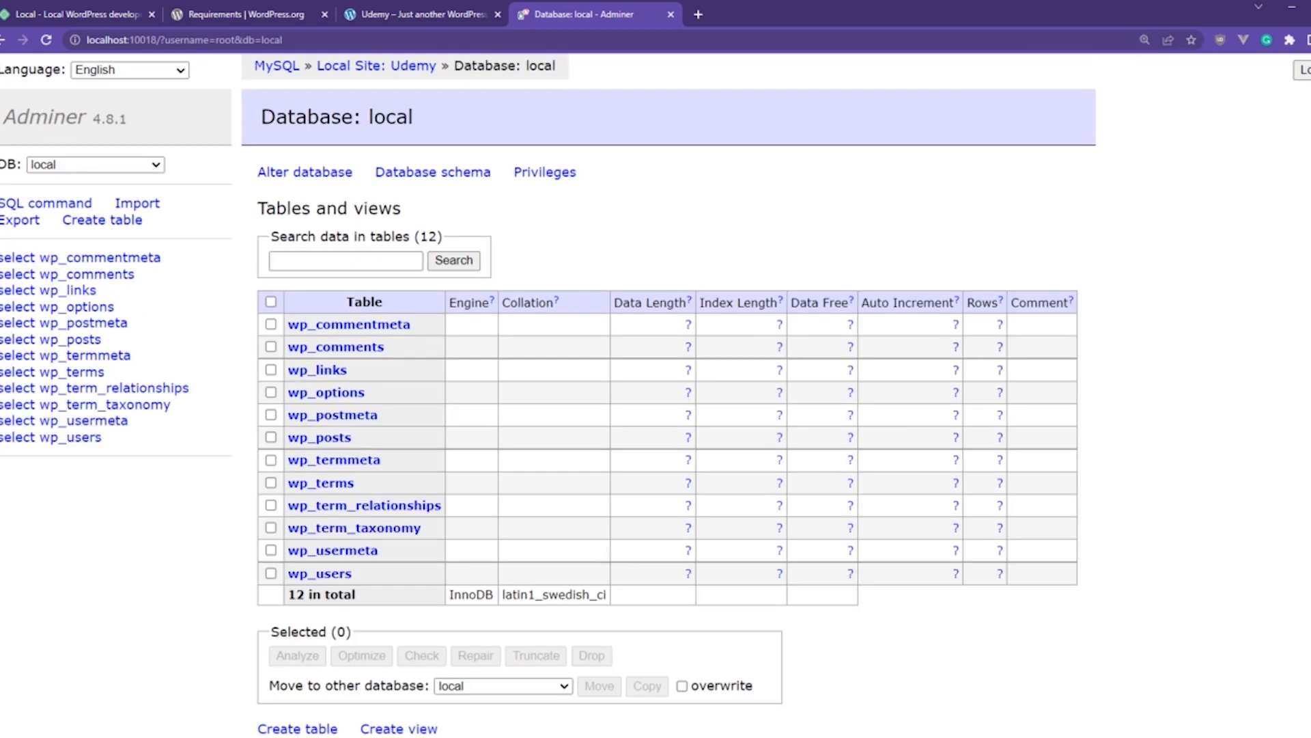
Switch back to Local and view the MailHog and Live Links tools of the Udemy site.
key(alt+Tab)
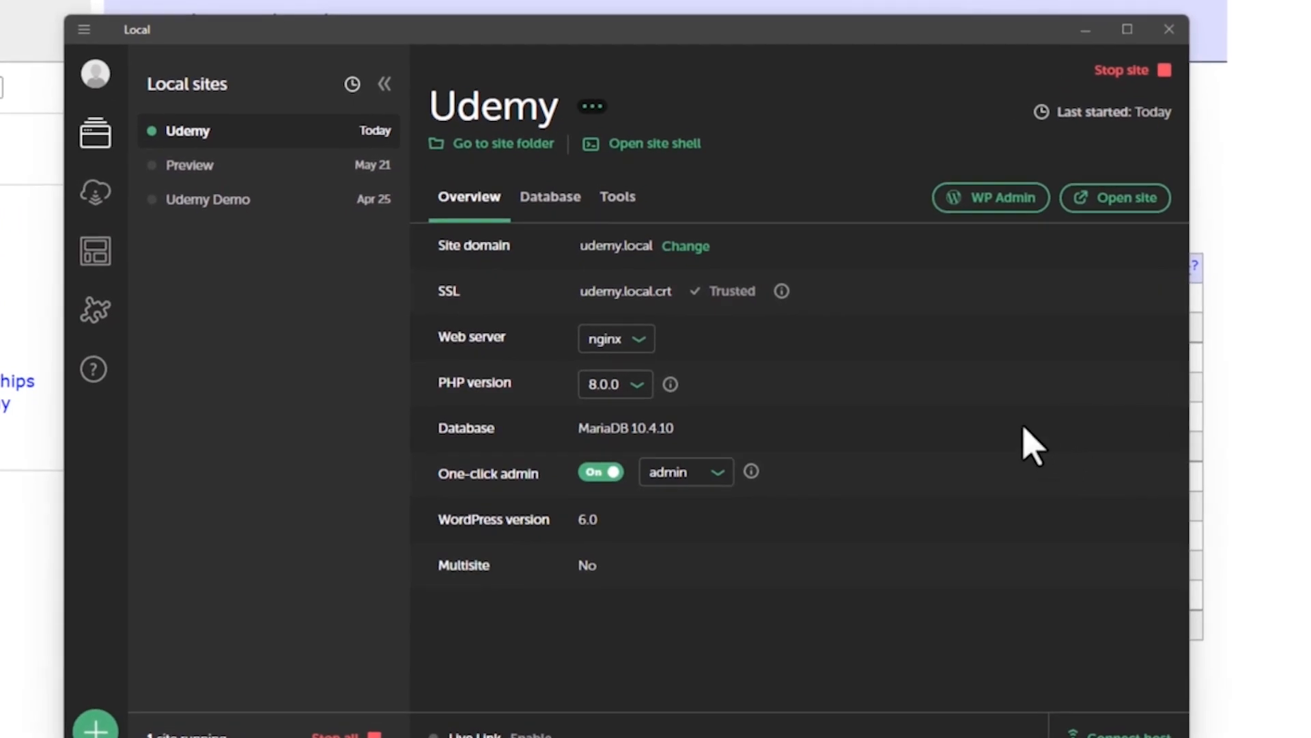
click(620, 204)
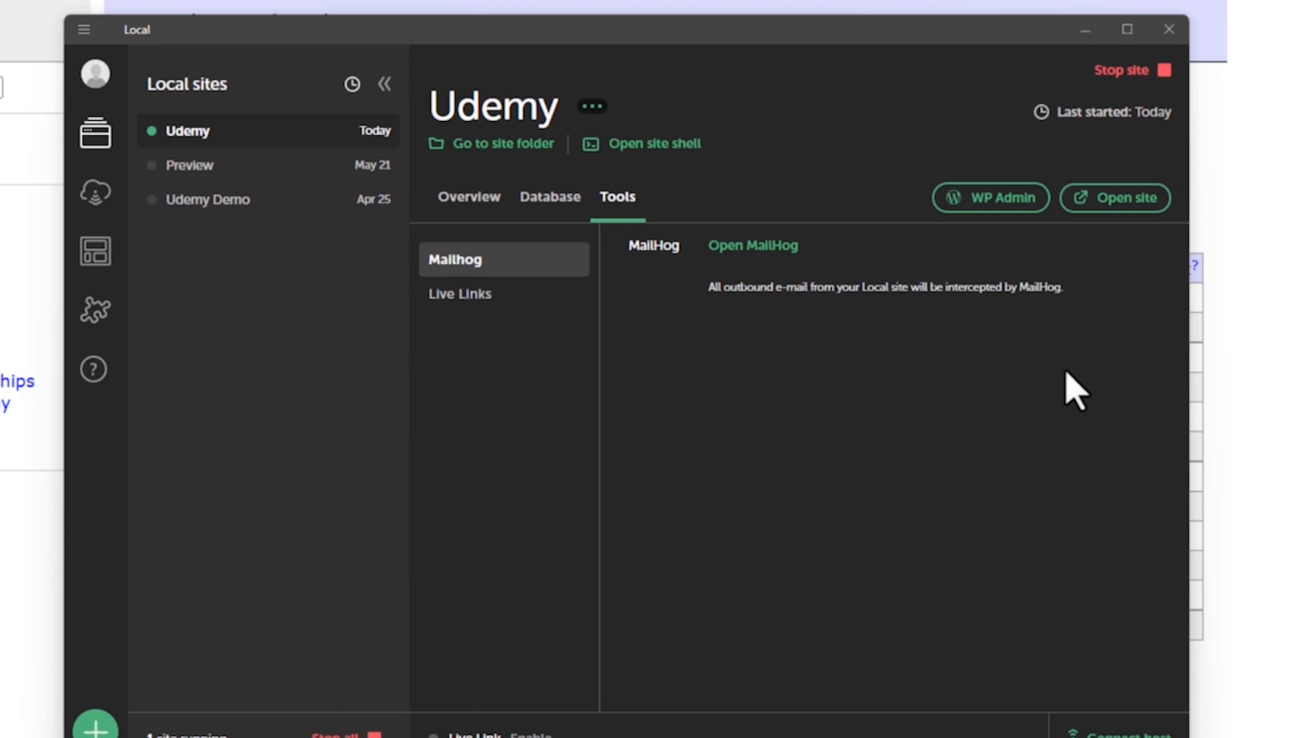
click(493, 330)
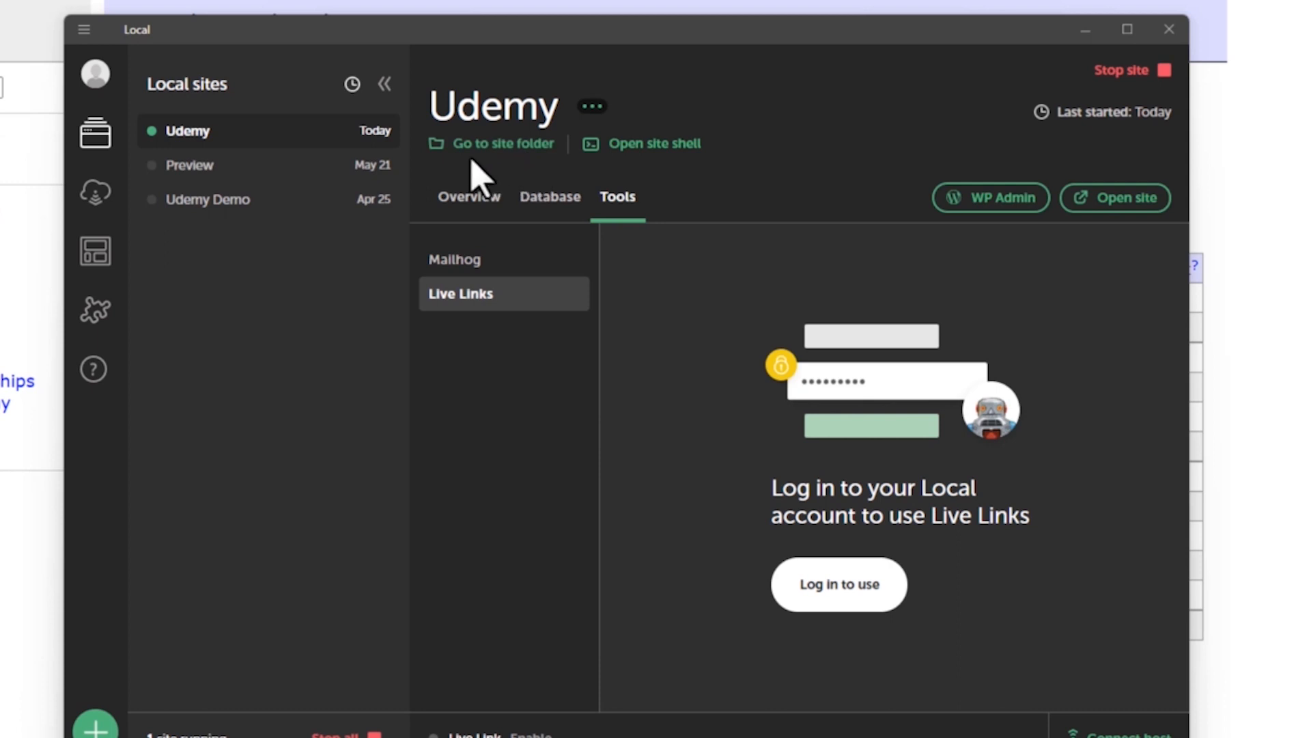
Open the Udemy site's folder in File Explorer and look inside its conf folder.
click(517, 156)
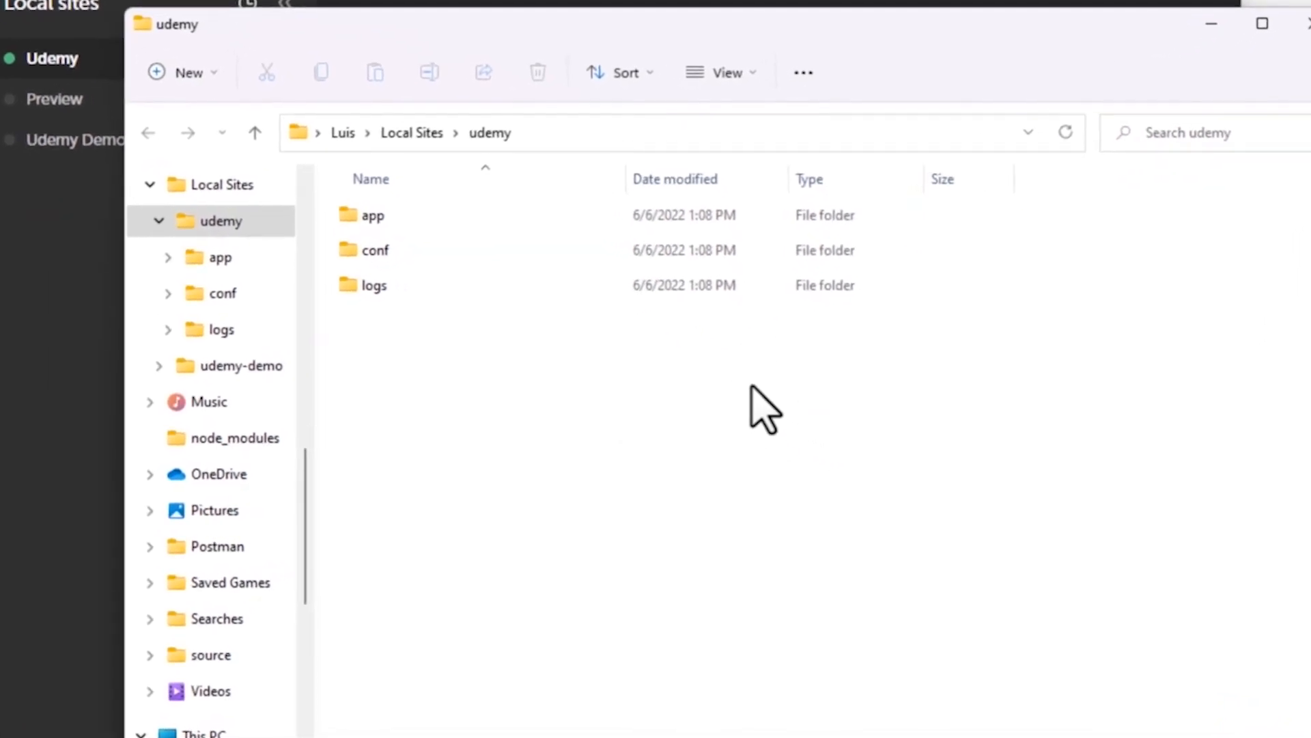
drag(369, 371, 371, 214)
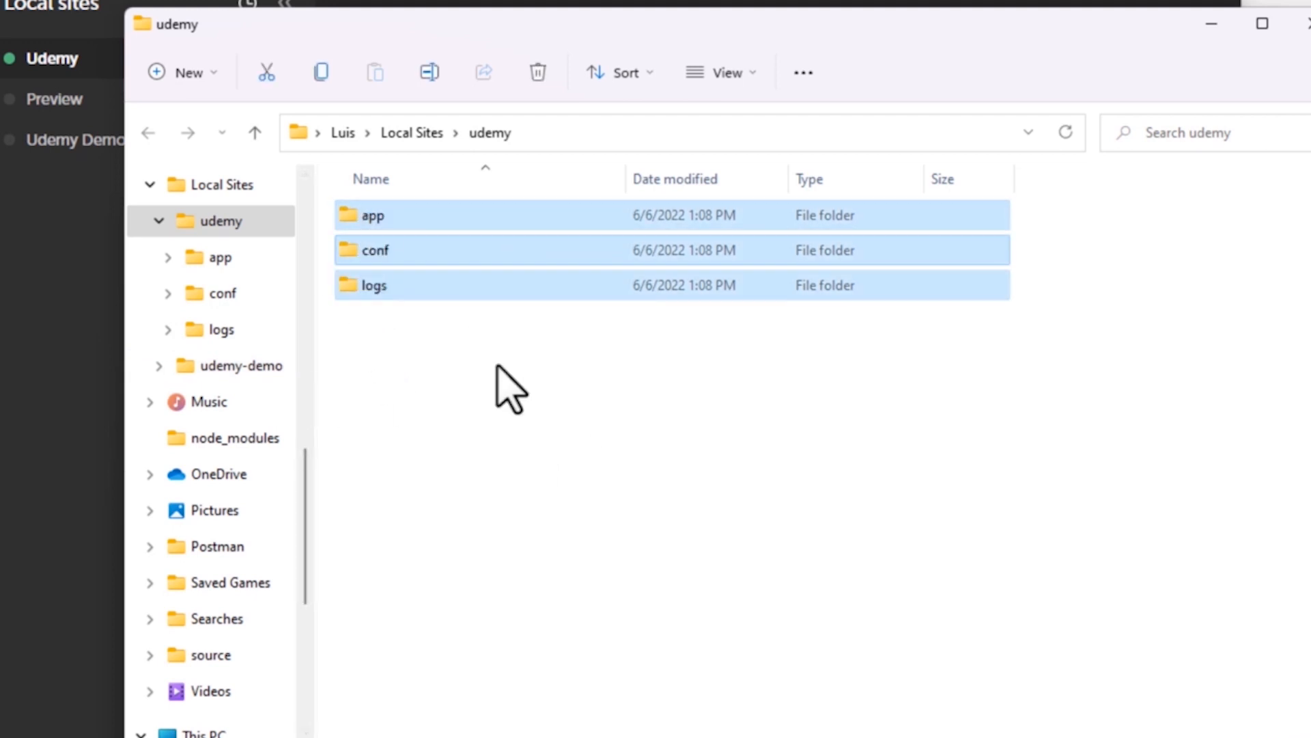
click(480, 352)
double_click(402, 254)
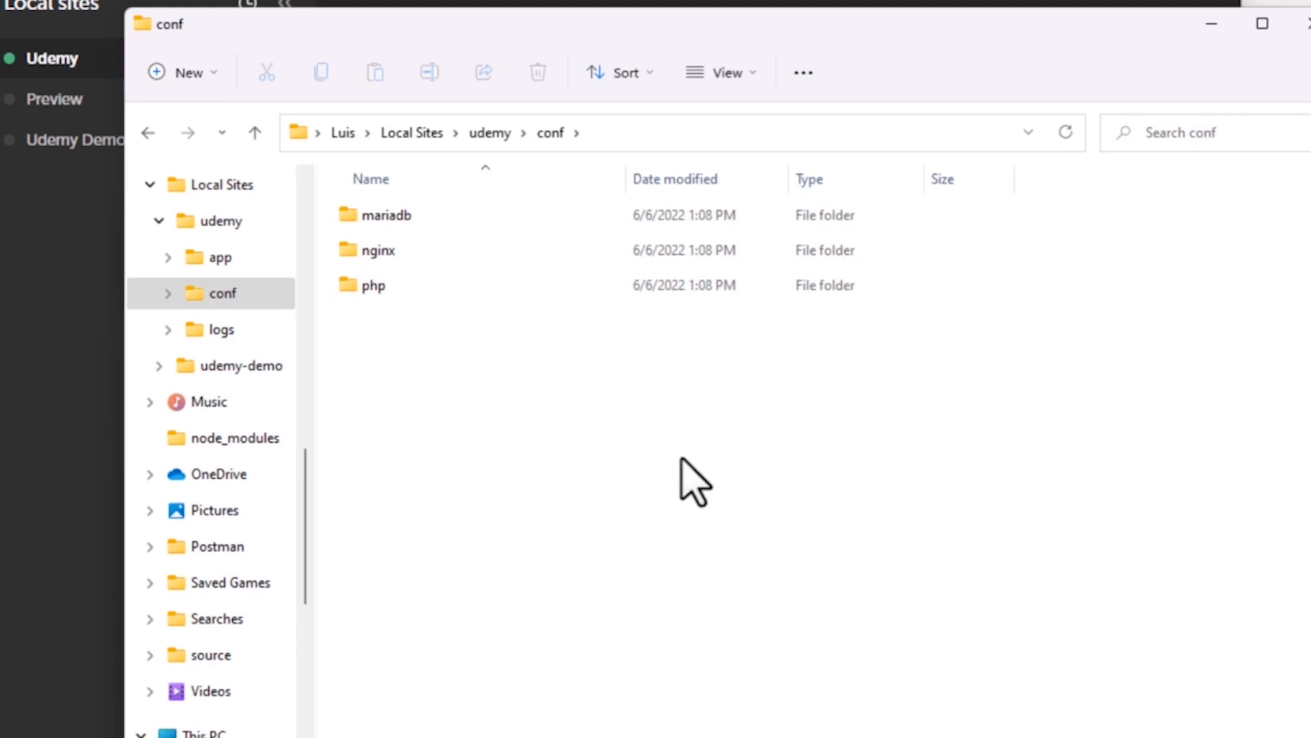
Return to the udemy folder and look inside its logs folder.
click(484, 140)
click(414, 276)
double_click(413, 277)
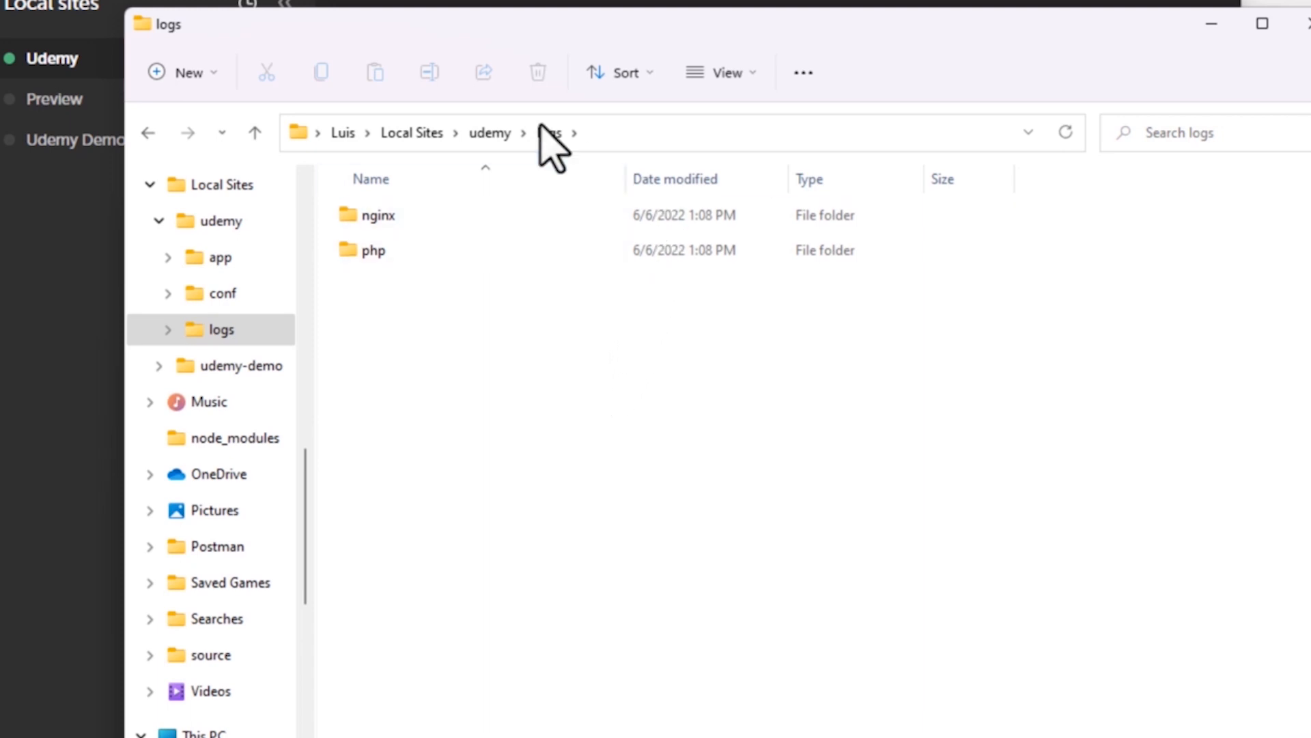
Go back to the udemy folder, open app and its public subfolder, and look through the WordPress files.
click(493, 133)
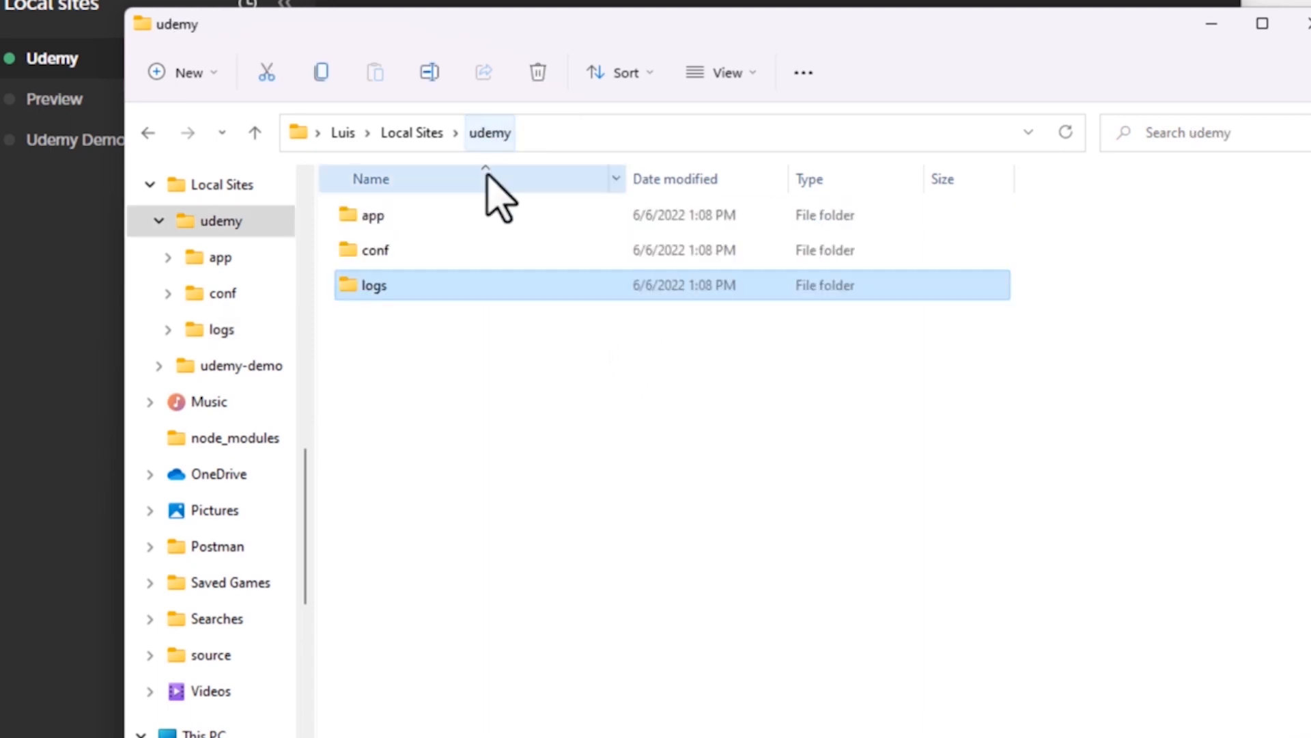
click(439, 221)
double_click(440, 221)
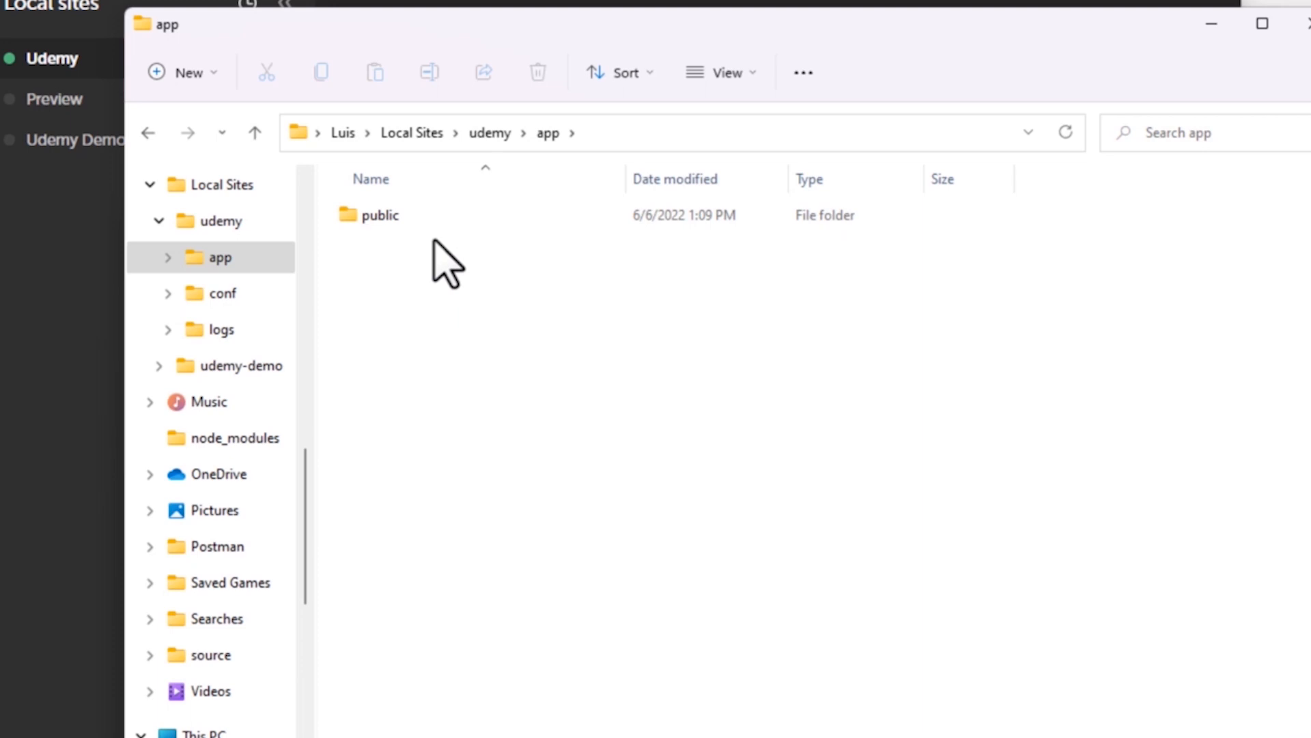
double_click(439, 220)
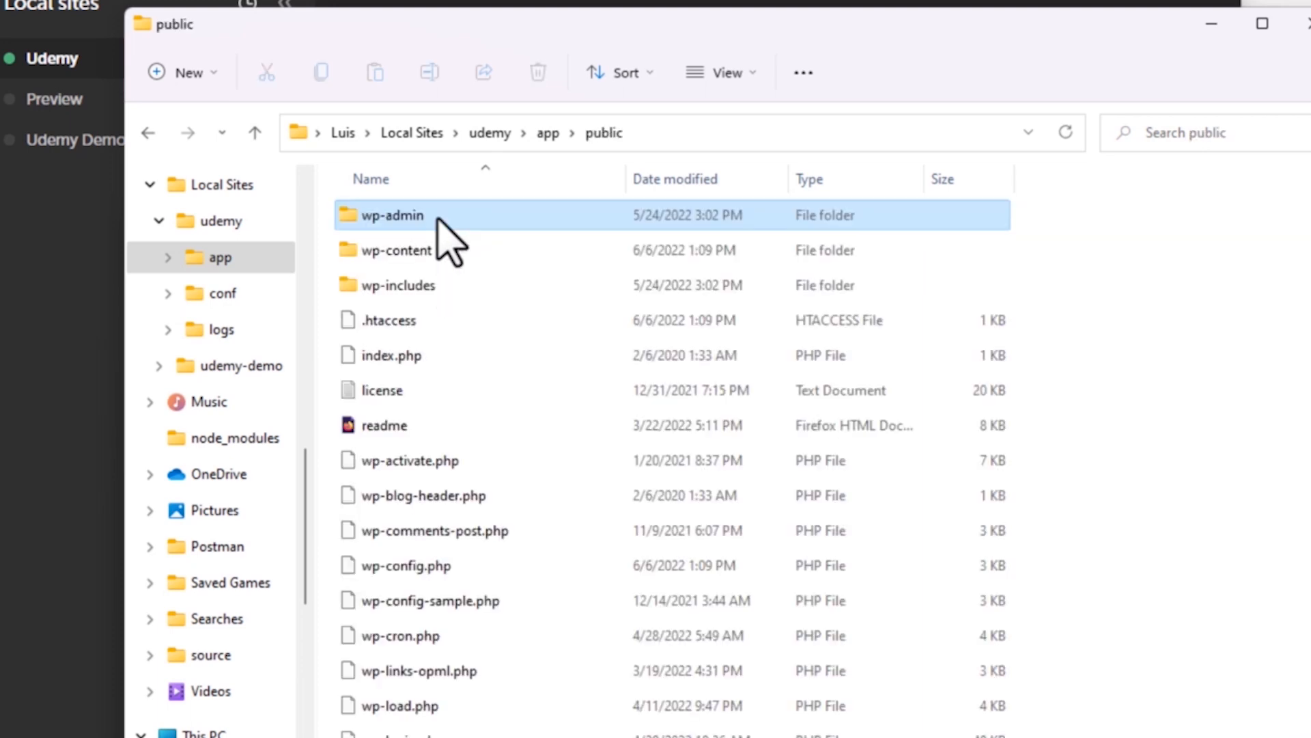
click(1214, 284)
scroll(683, 410, down, 2)
scroll(881, 547, up, 2)
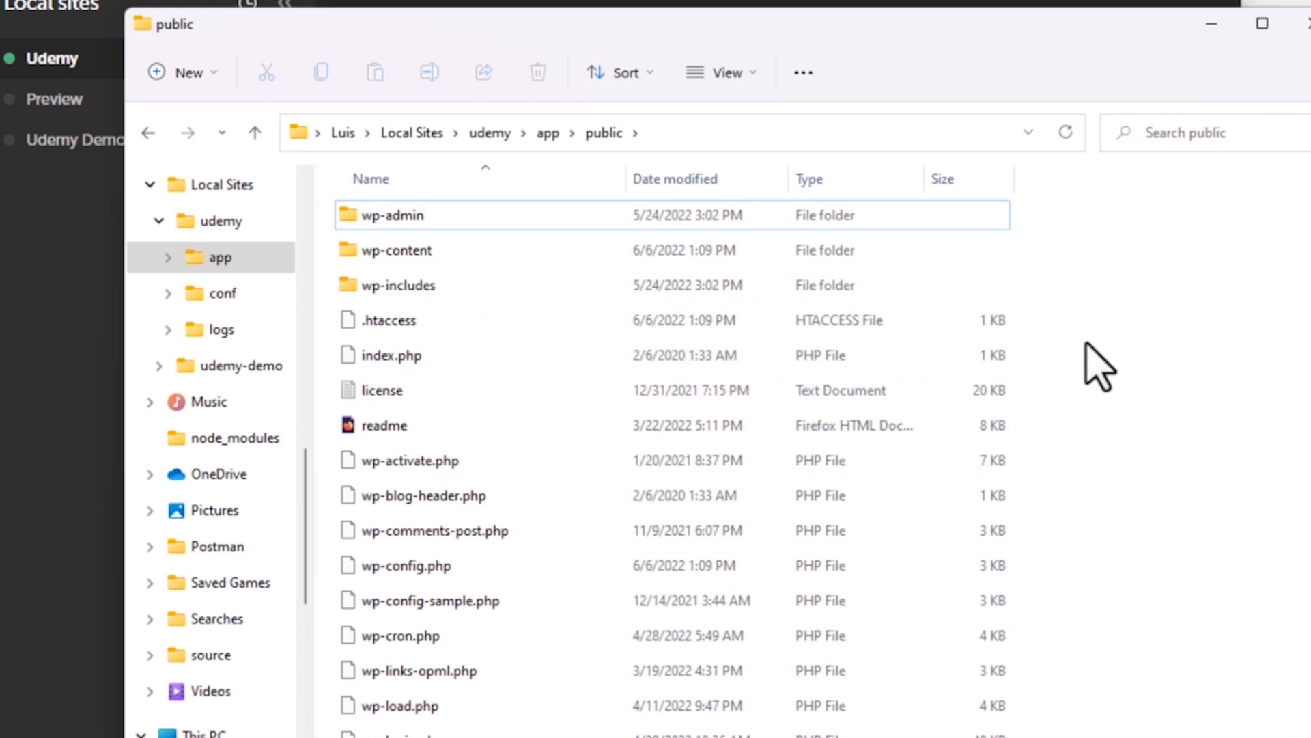